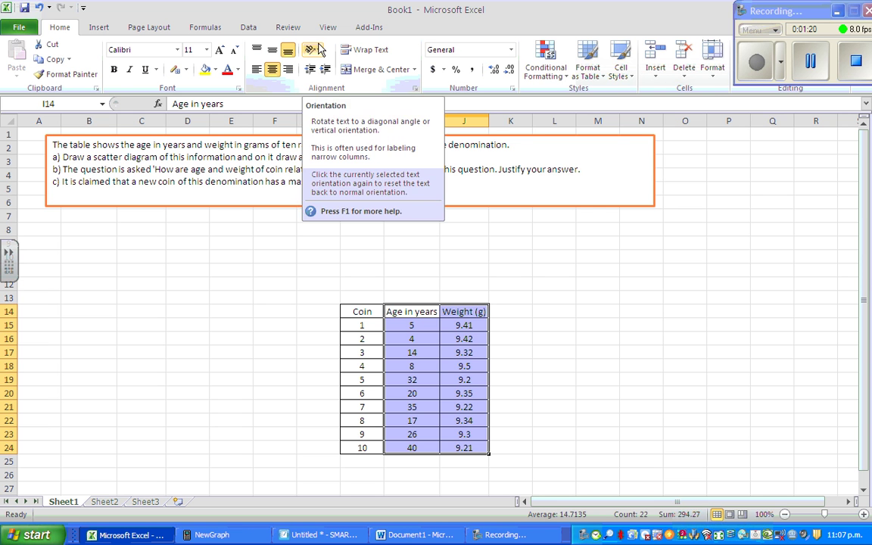
Step: Insert a markers-only scatter chart from the age and weight columns and move it up and to the right, off the age data
left_click(96, 28)
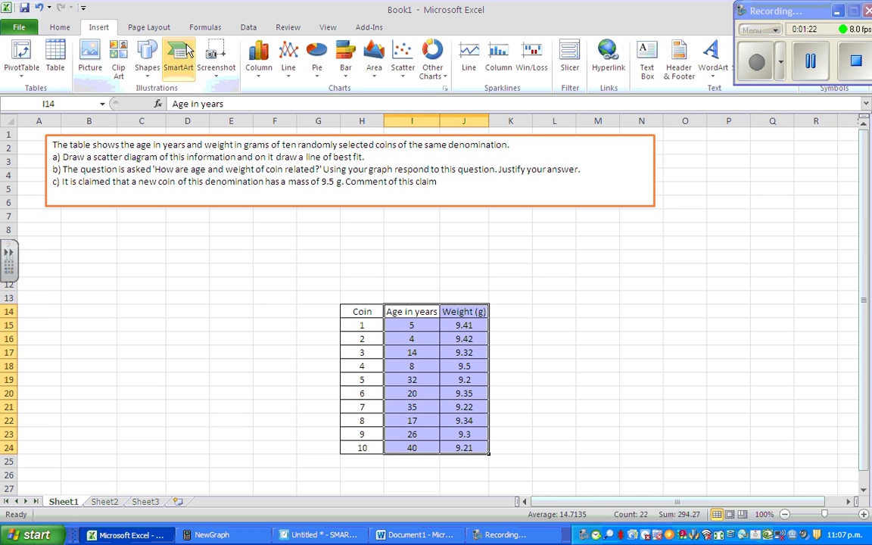
left_click(405, 76)
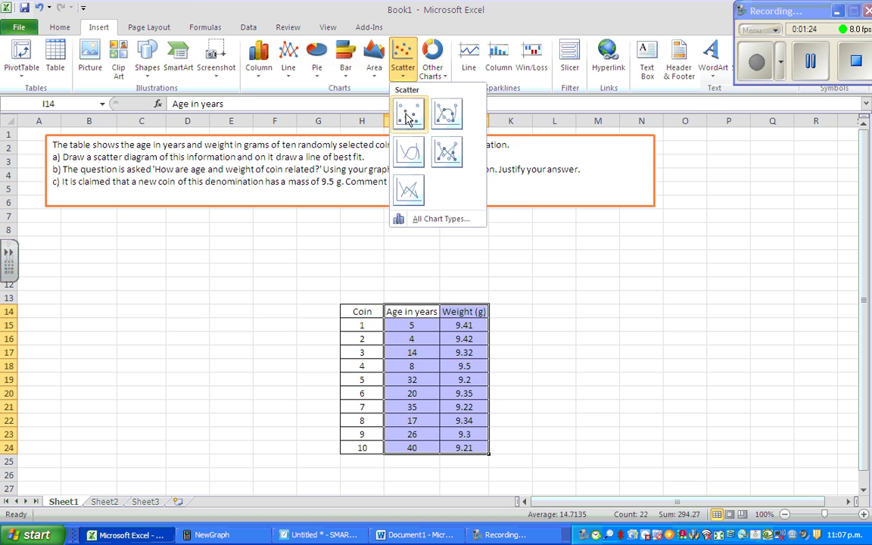
left_click(407, 113)
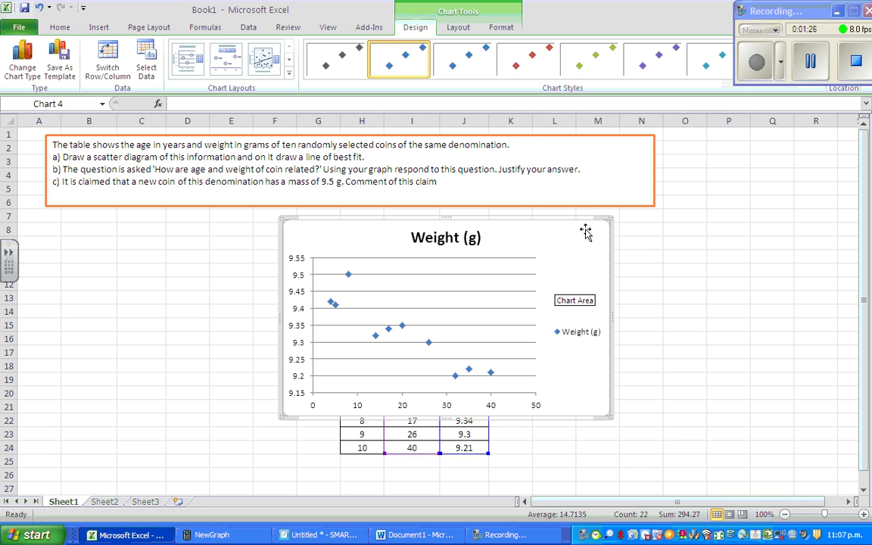
left_click_drag(600, 226, 736, 250)
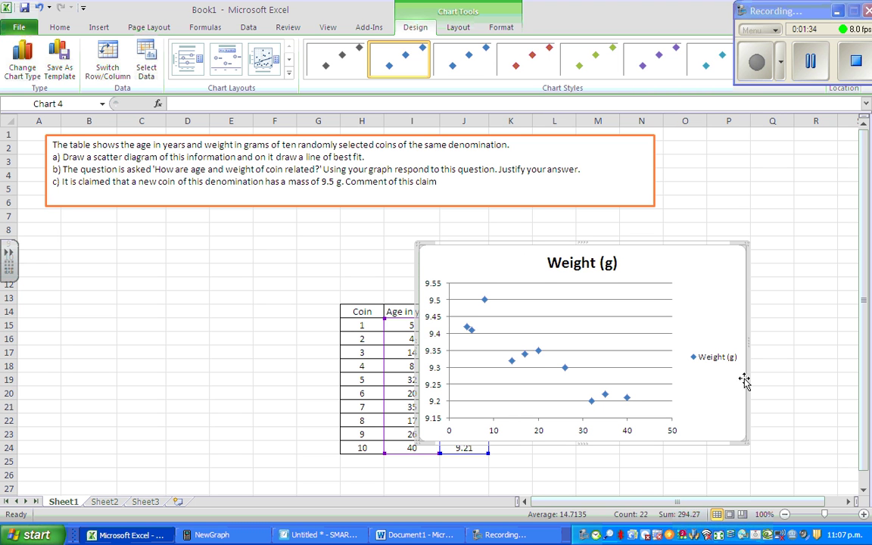
left_click_drag(738, 247, 779, 199)
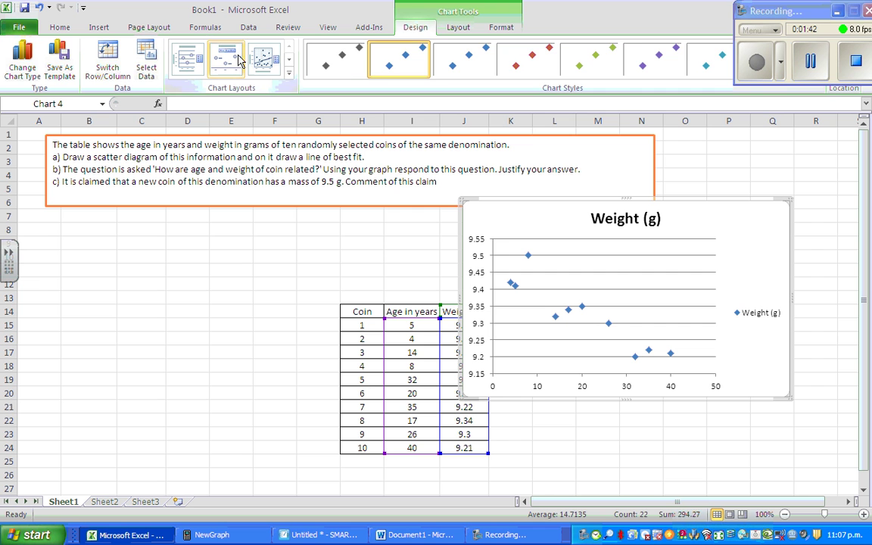
Step: Delete the Weight (g) legend from the scatter chart
left_click(459, 28)
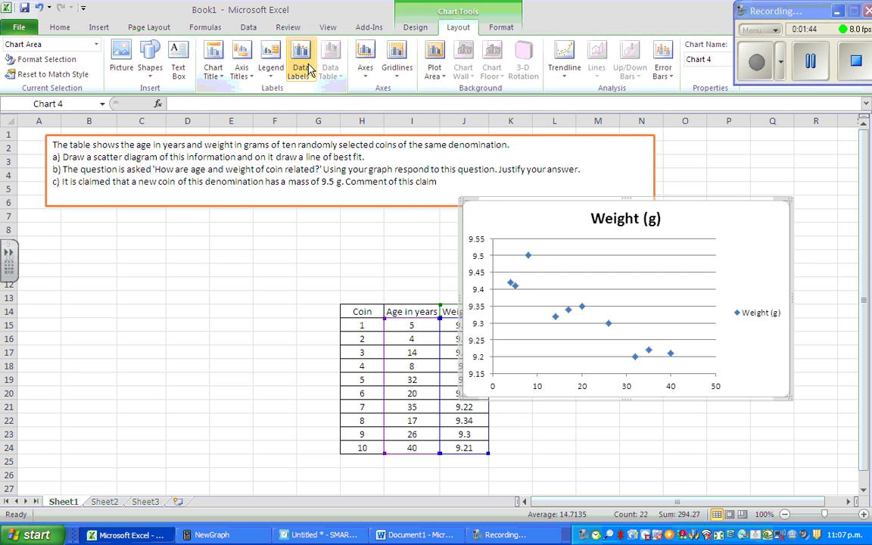
left_click(255, 76)
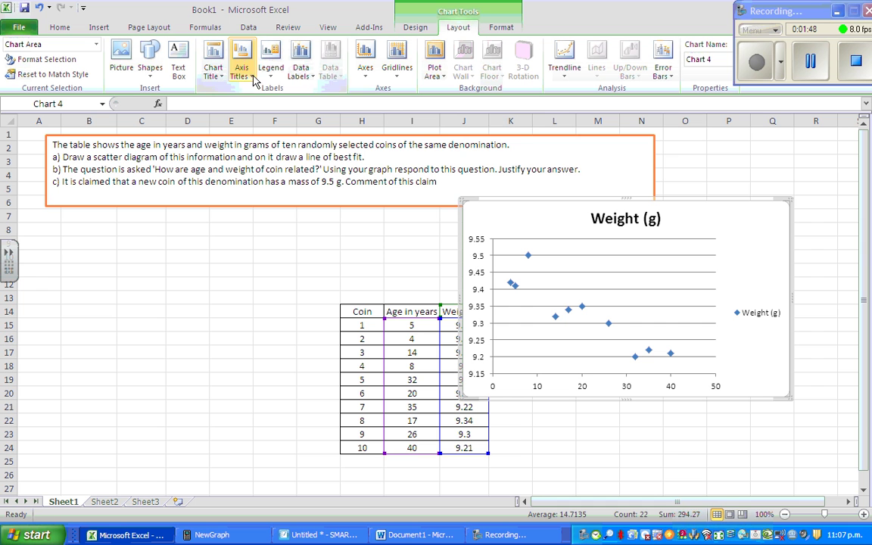
left_click(755, 314)
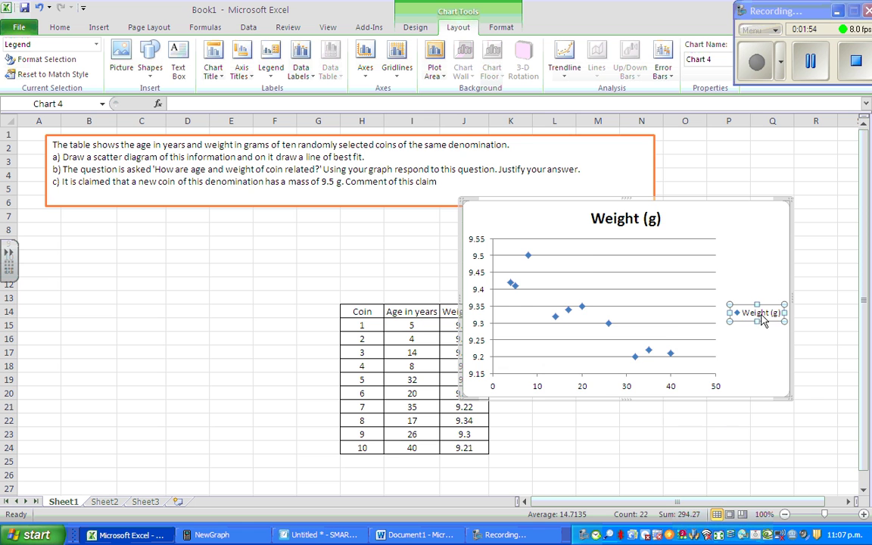
right_click(763, 321)
left_click(685, 318)
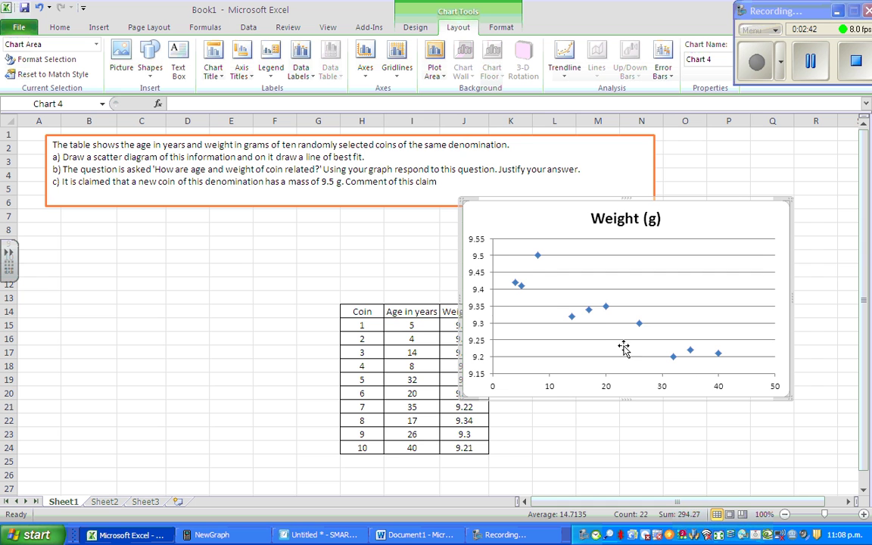
Step: Add a linear trendline to the weight data points and display its equation on the chart
left_click(590, 315)
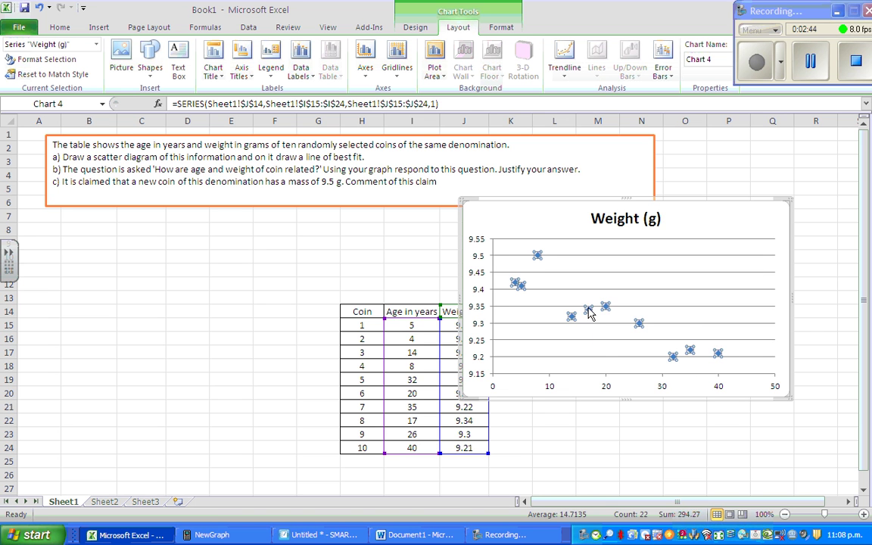
left_click(640, 313)
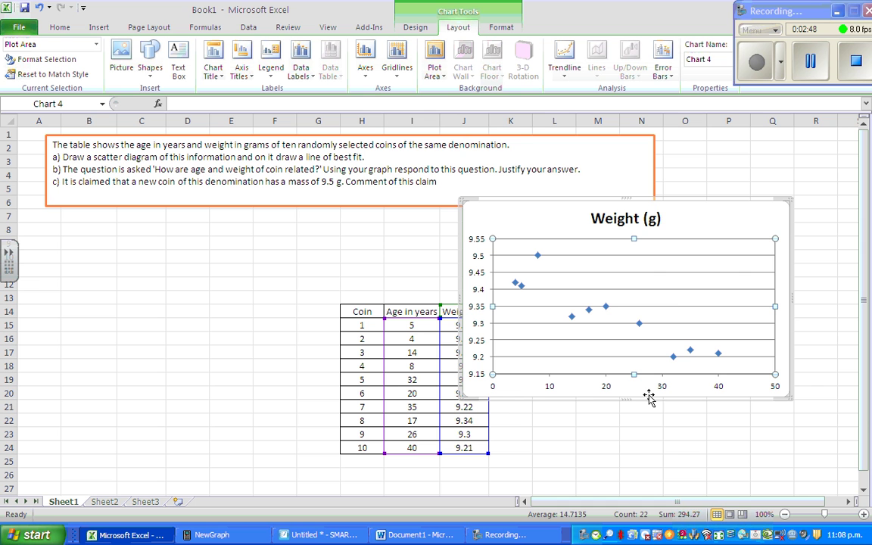
right_click(589, 317)
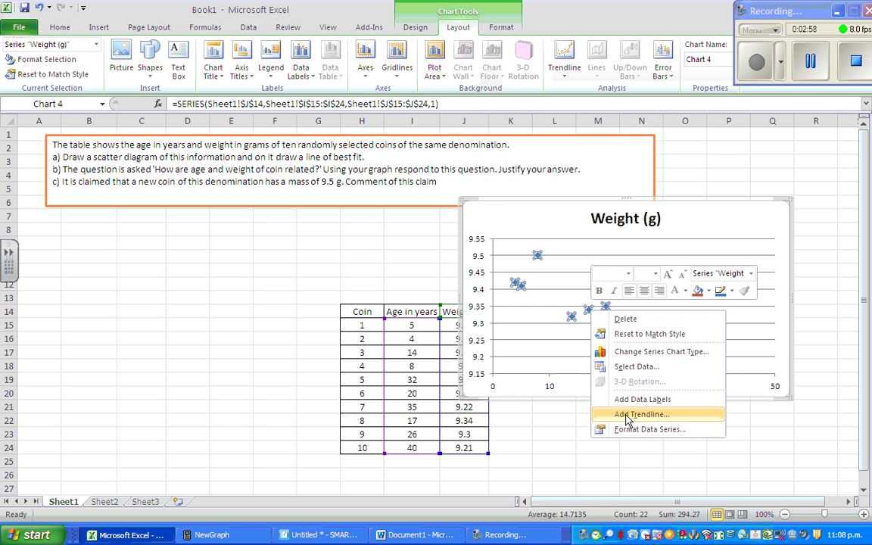
left_click(642, 415)
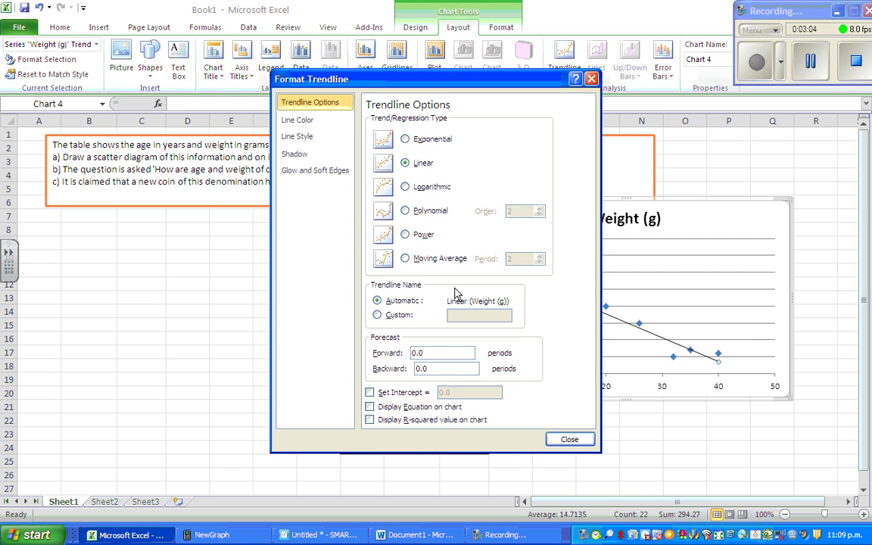
left_click(369, 408)
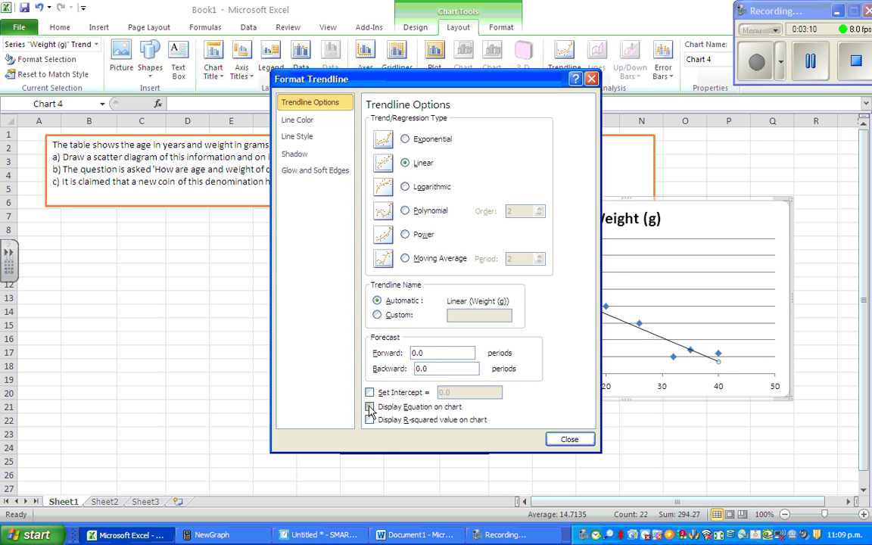
left_click(568, 440)
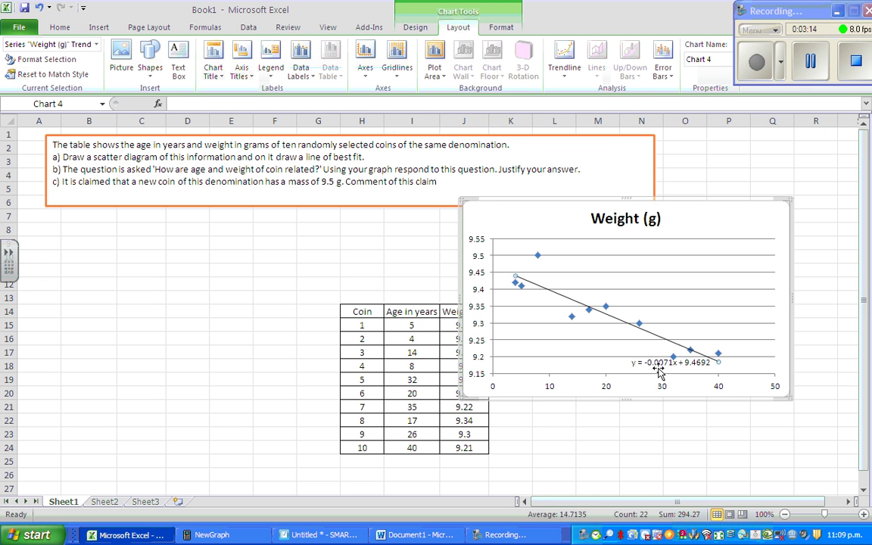
Step: Move the chart to the left of the coin table and place the trendline equation above the plot area, beside the chart title
left_click_drag(659, 361, 669, 237)
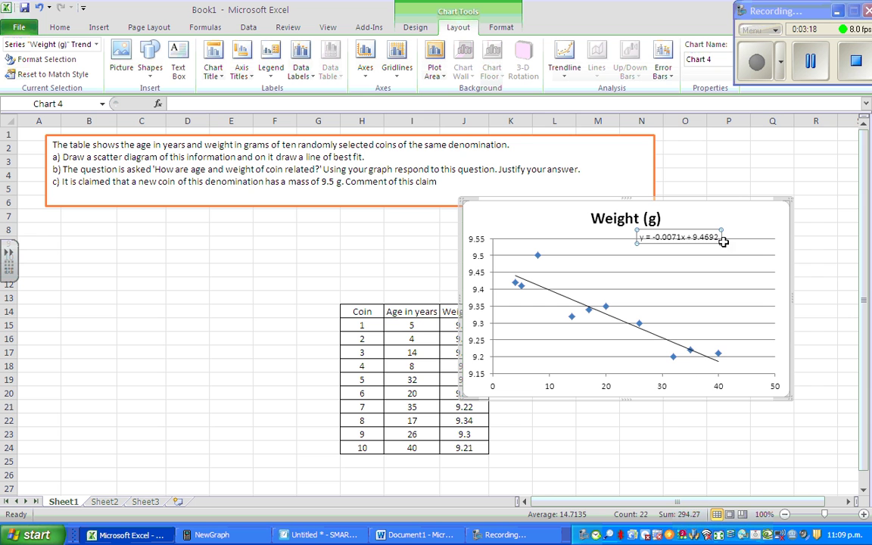
left_click(786, 396)
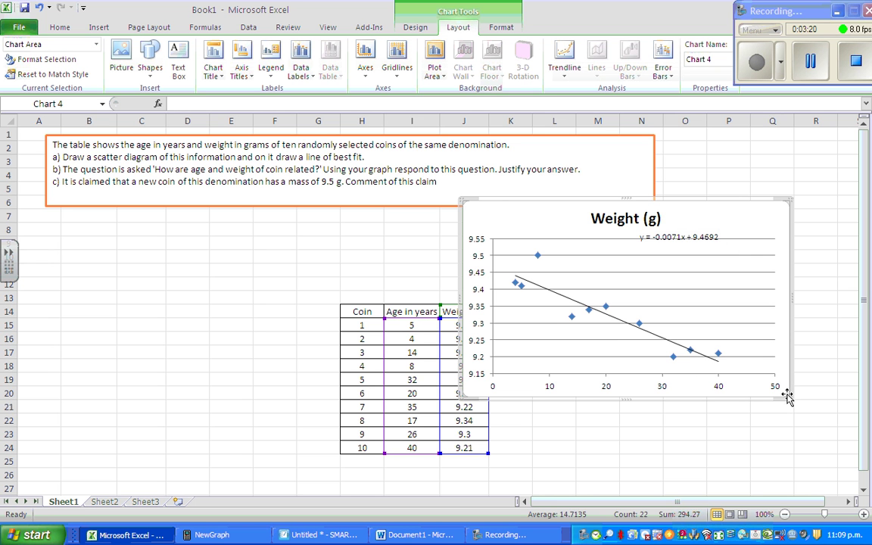
left_click_drag(792, 399, 302, 422)
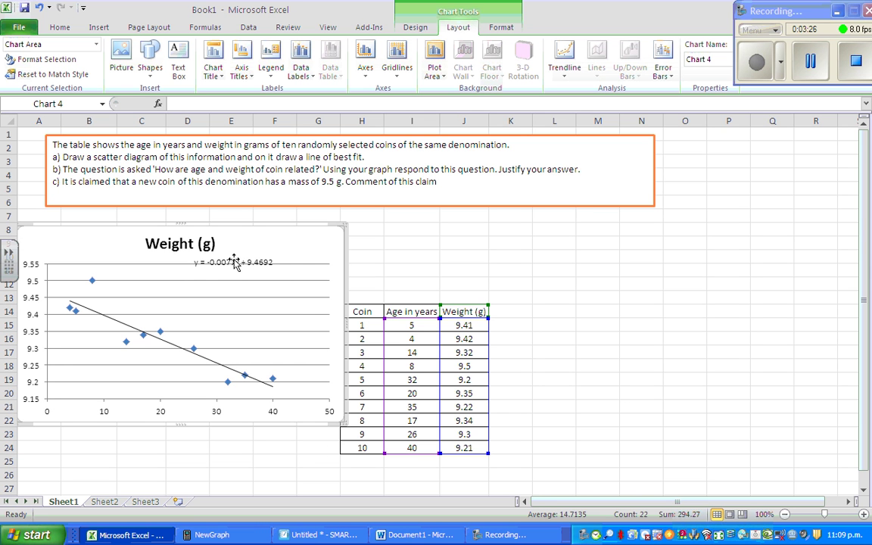
left_click_drag(236, 262, 259, 248)
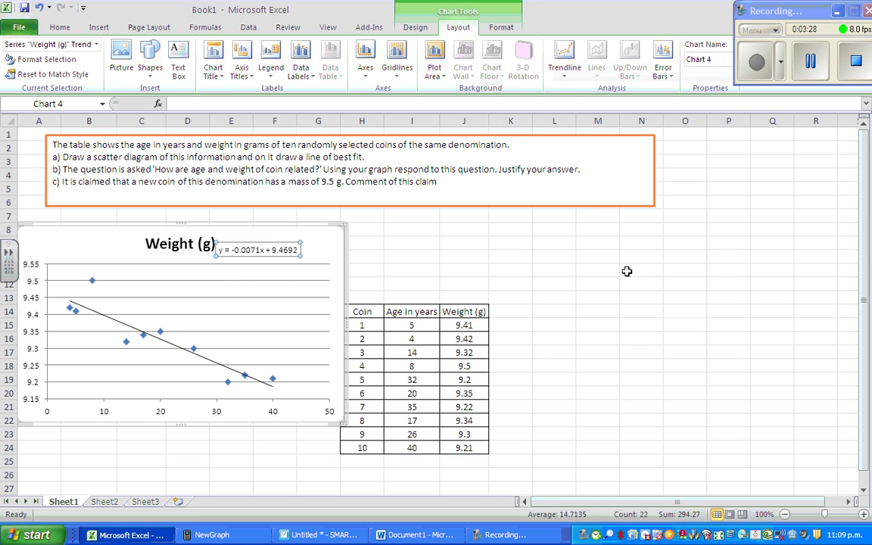
left_click(641, 271)
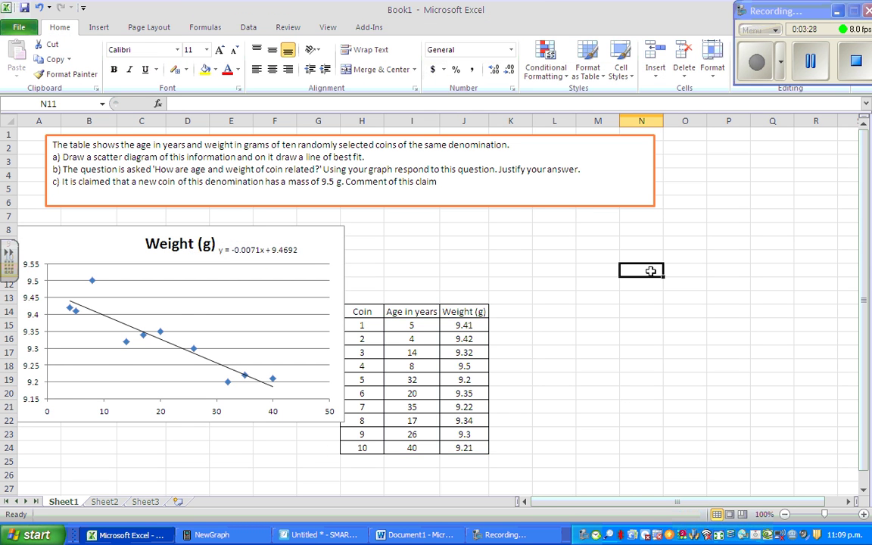
double_click(246, 249)
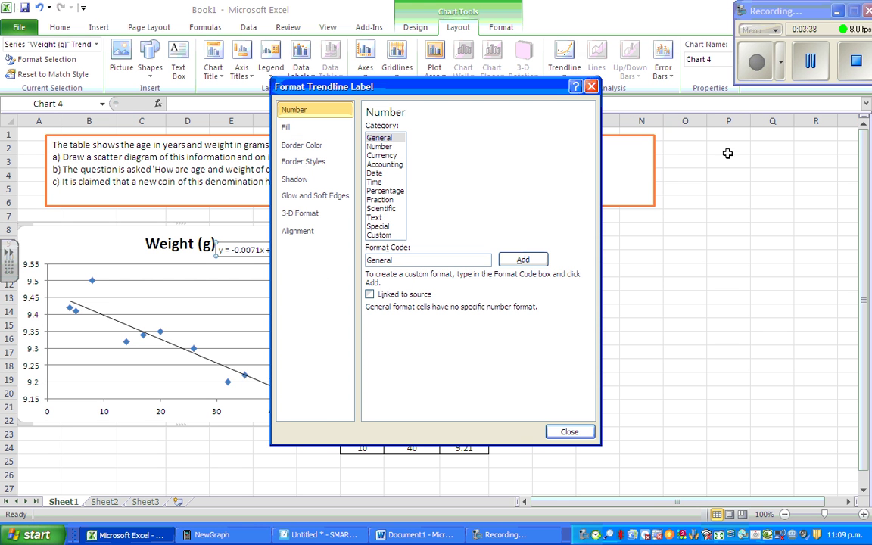
left_click(584, 87)
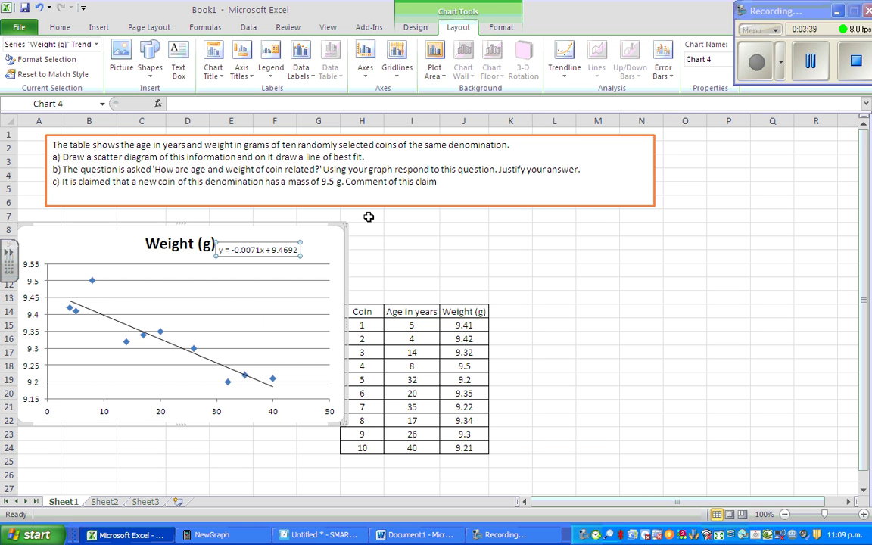
double_click(293, 251)
left_click(300, 250)
left_click(268, 314)
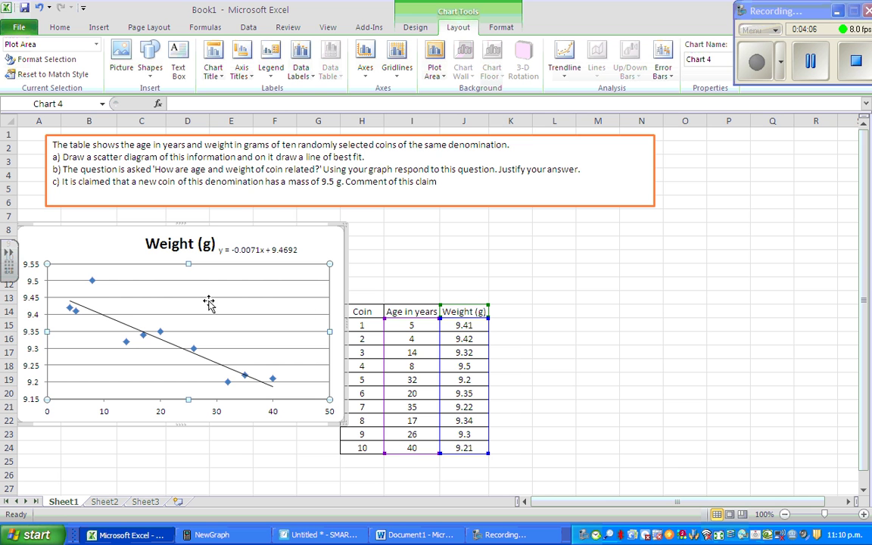
Step: Switch to the NewGraph calculator, place it beside the coin table in SMART Notebook, and move the List 1 cursor down to the SUB row
left_click(212, 535)
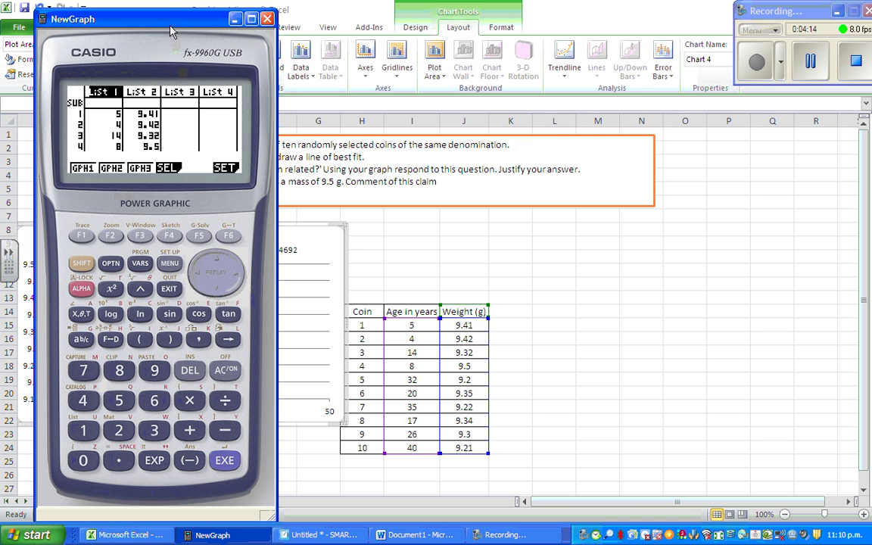
left_click_drag(155, 17, 630, 32)
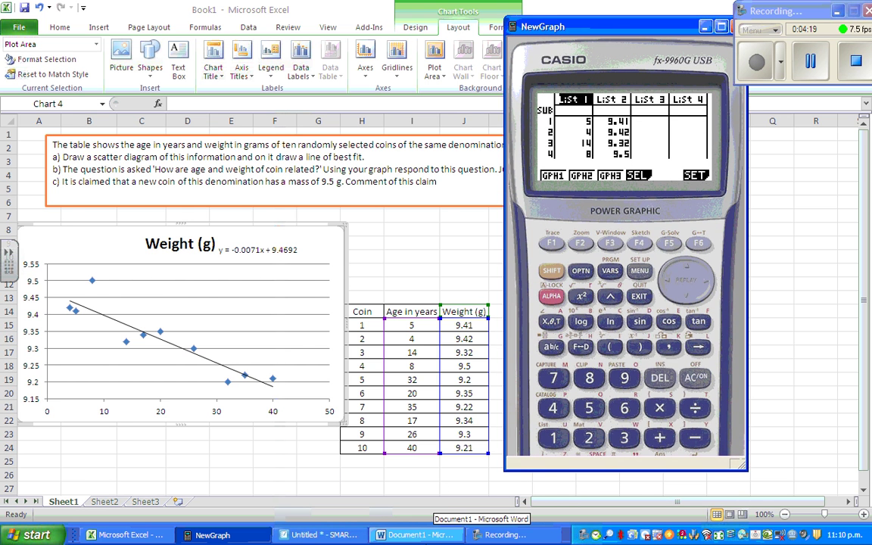
left_click(316, 535)
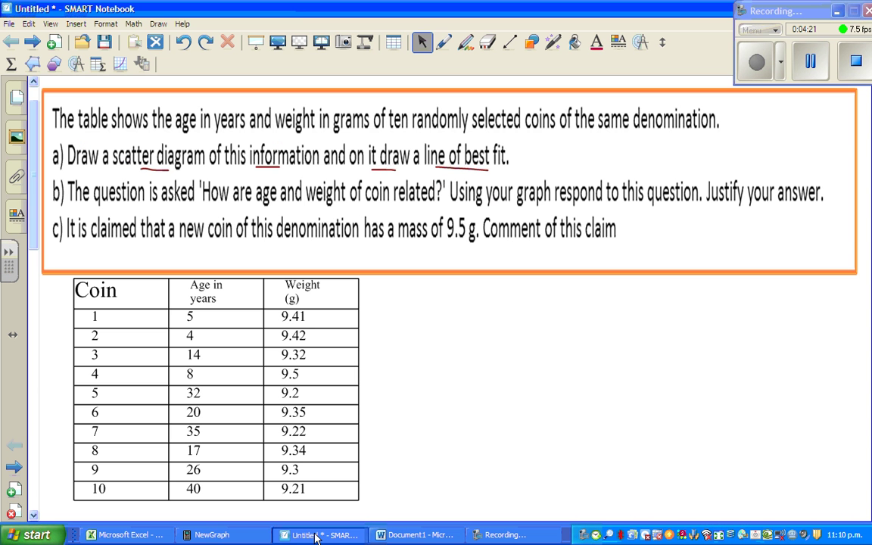
left_click(227, 535)
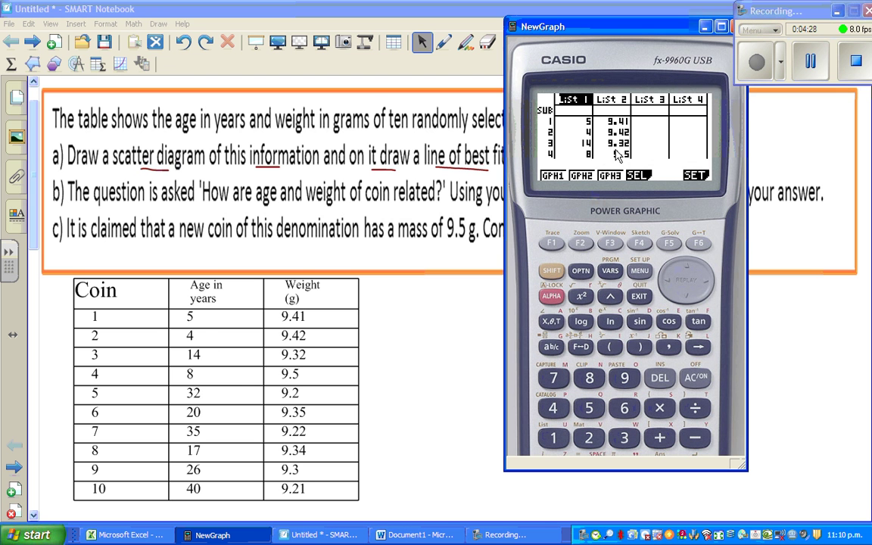
left_click(684, 301)
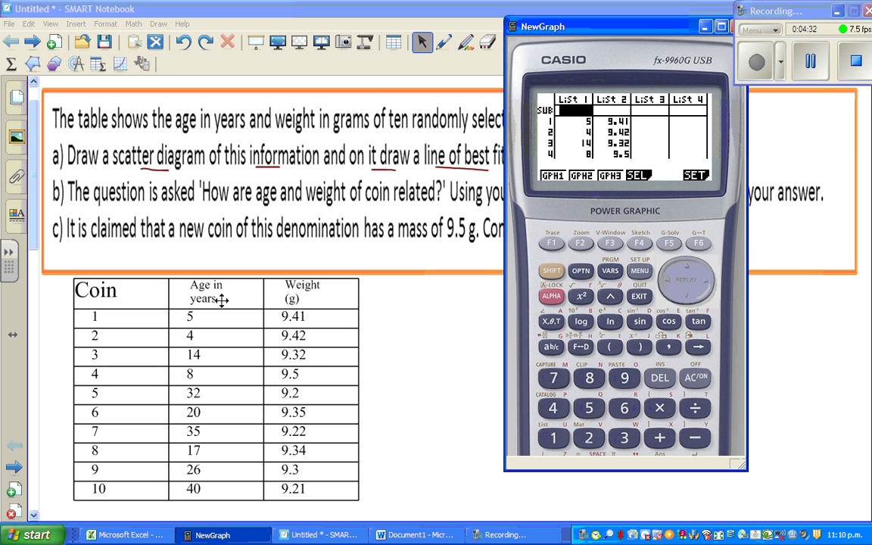